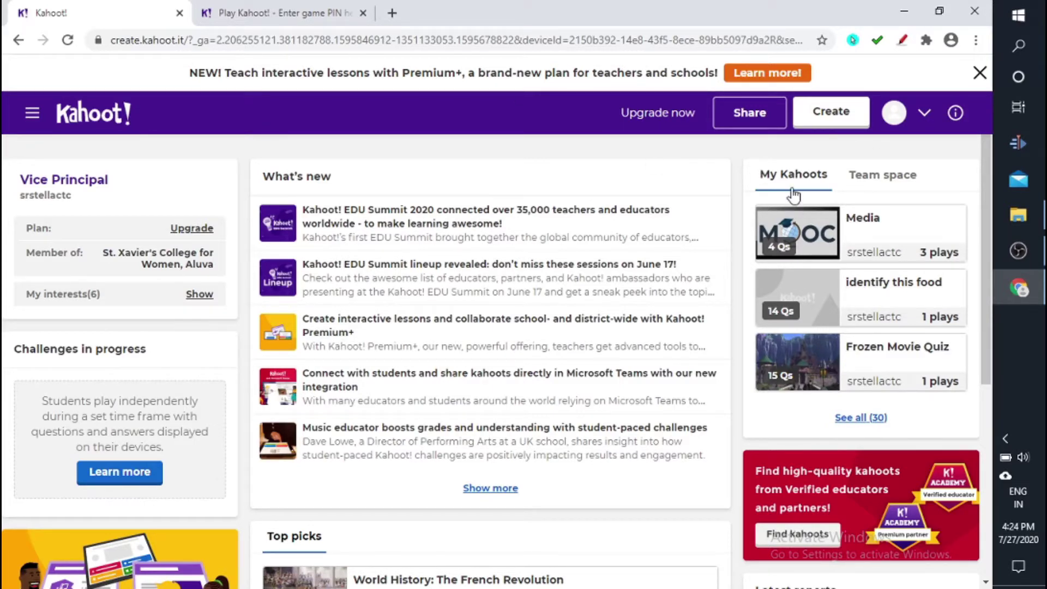
- Show all 30 kahoots, scroll to KOVID 19 and bring up its Teach/Assign play options
left_click(859, 421)
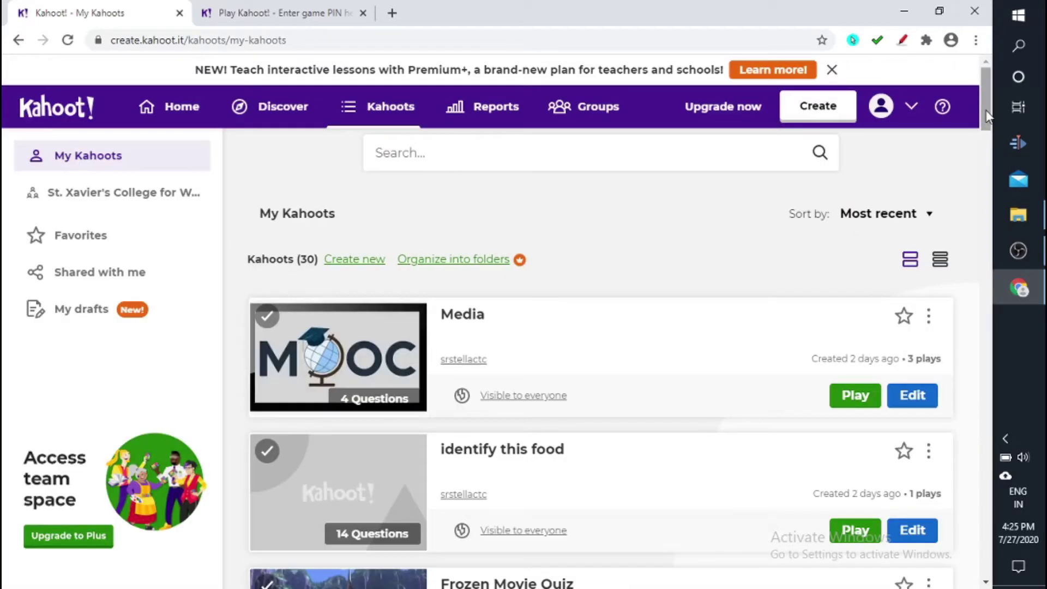
left_click_drag(987, 116, 988, 168)
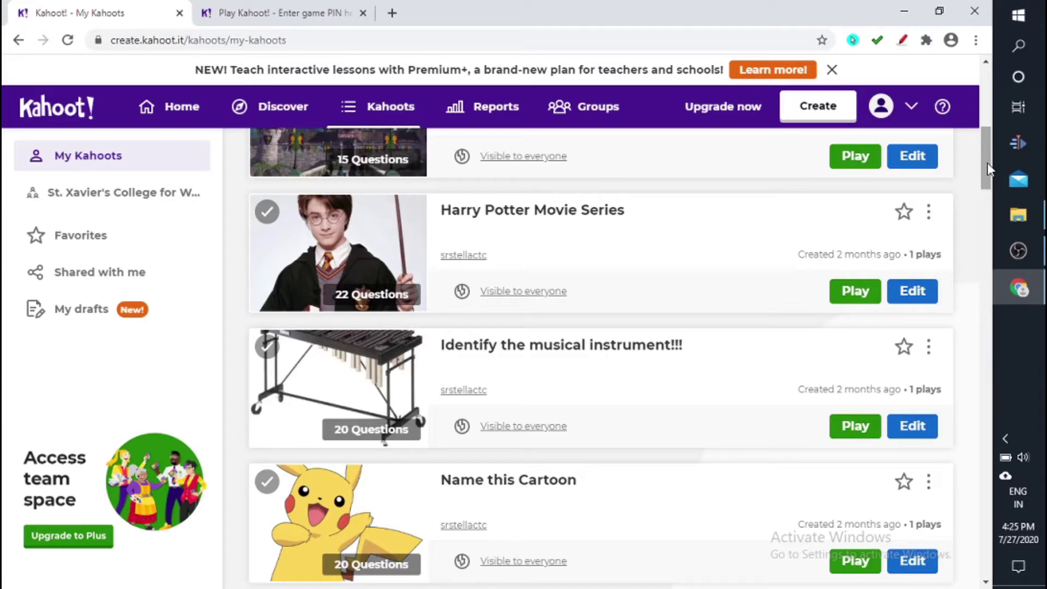
left_click_drag(987, 162, 984, 231)
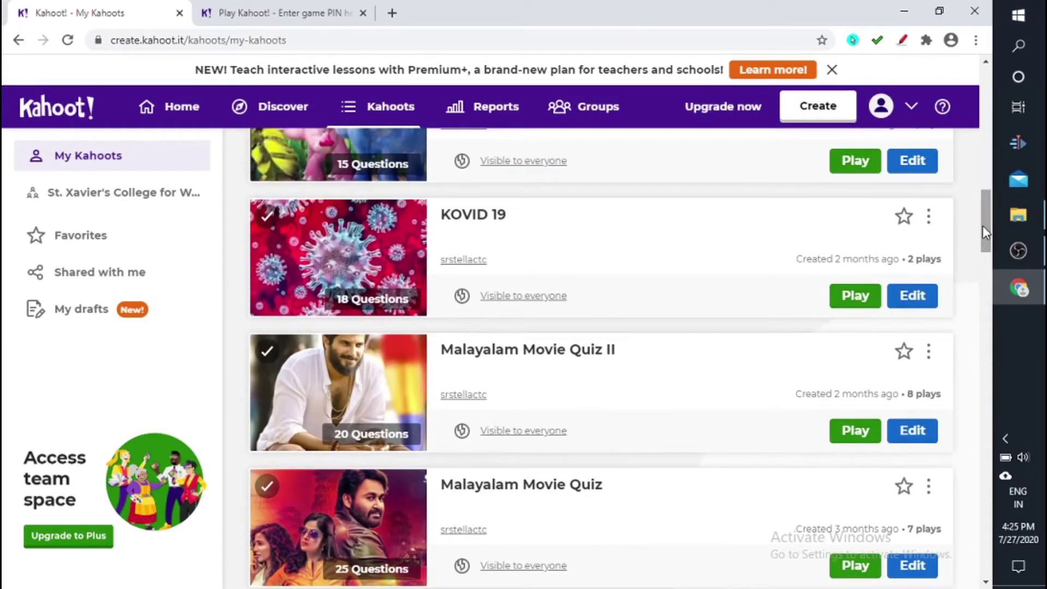
left_click(855, 297)
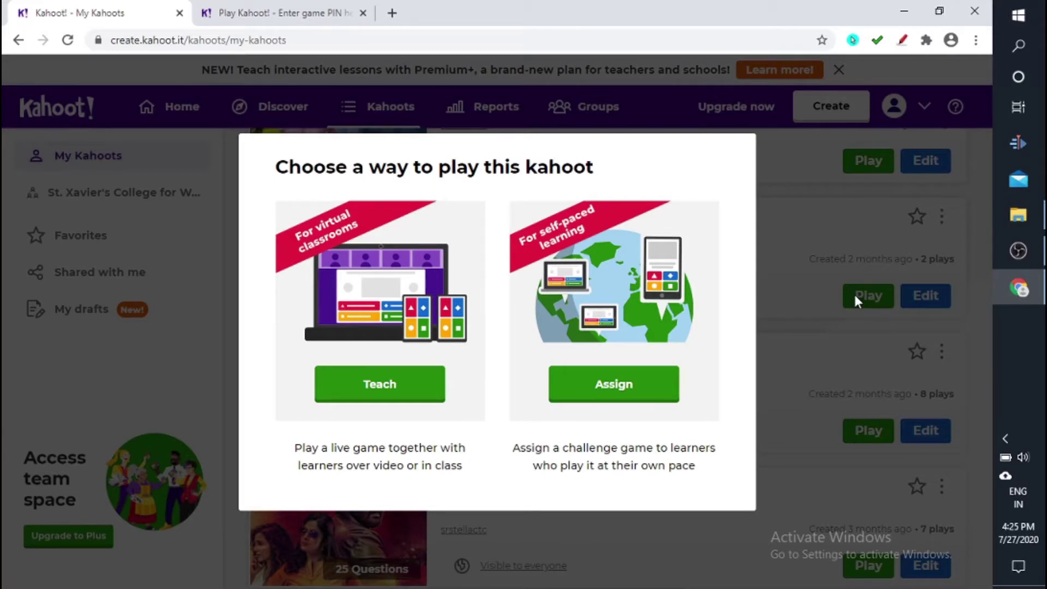
- Assign KOVID 19 as a challenge due Fri 31 Jul with answer order randomized ON
left_click(642, 397)
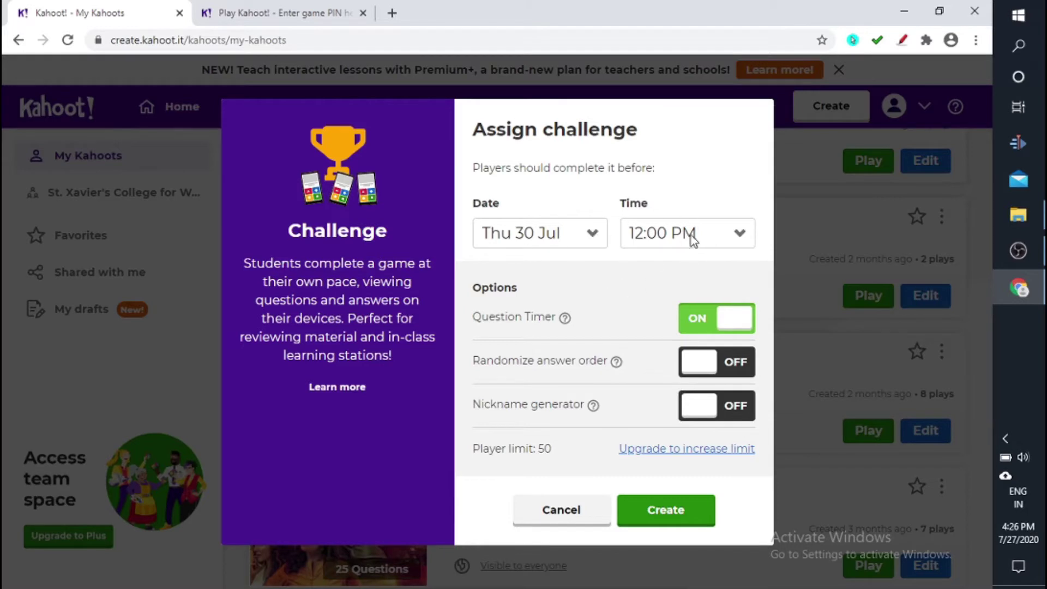
left_click(592, 239)
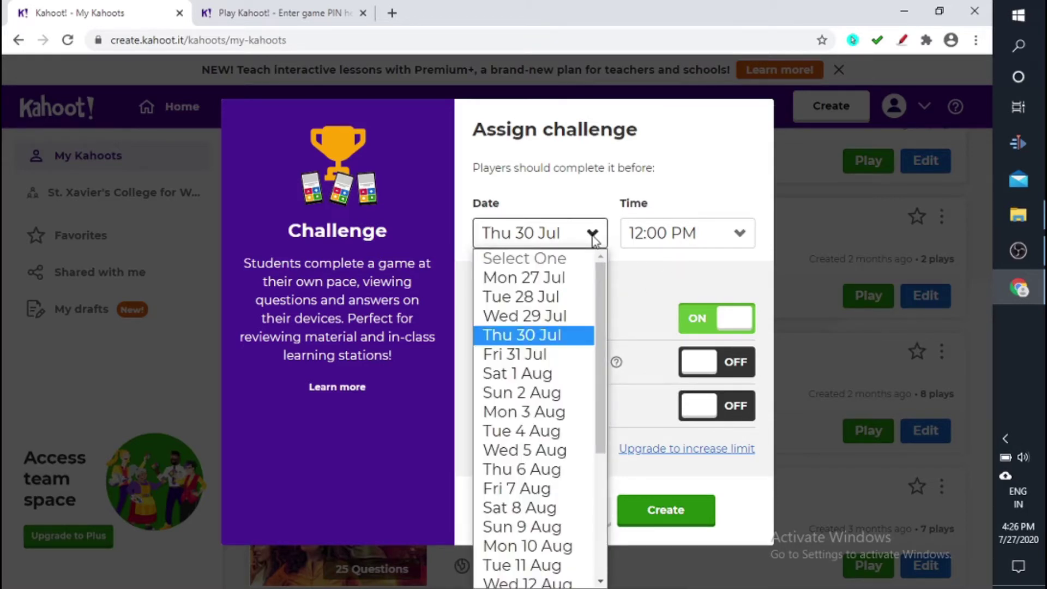
left_click(565, 355)
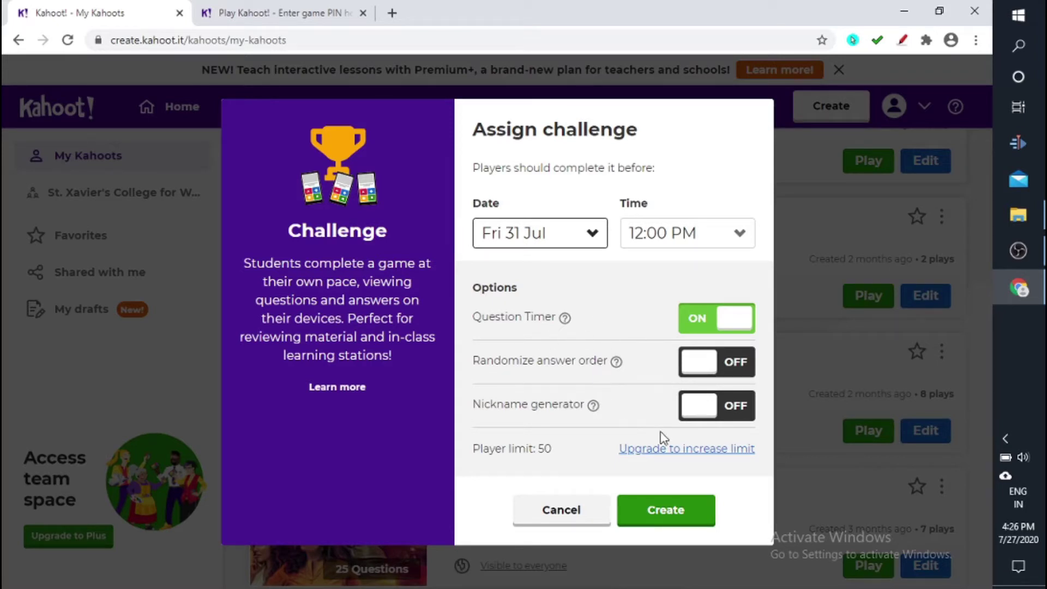
left_click(686, 375)
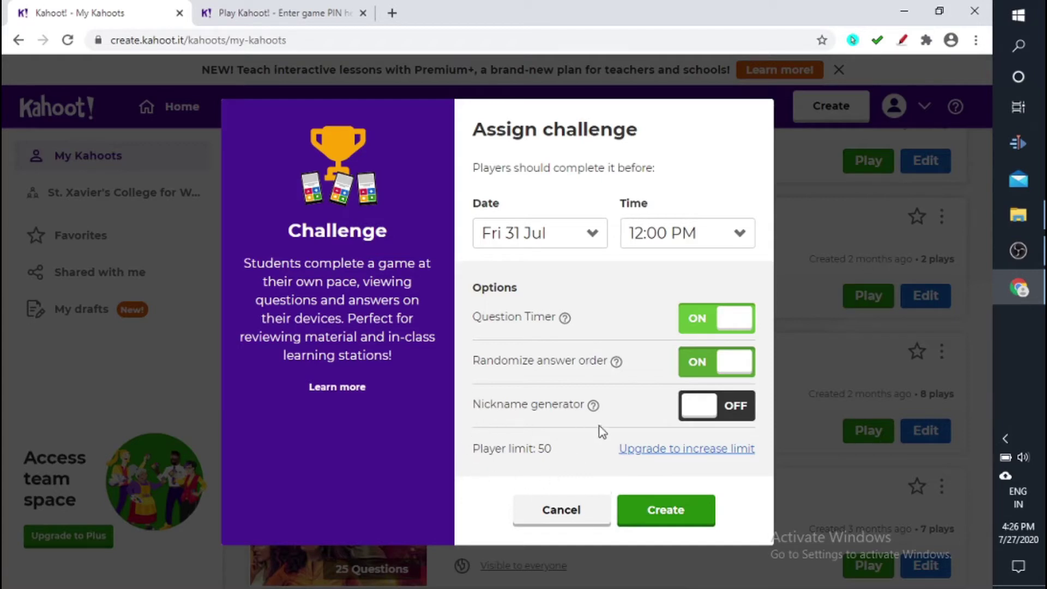
left_click(662, 516)
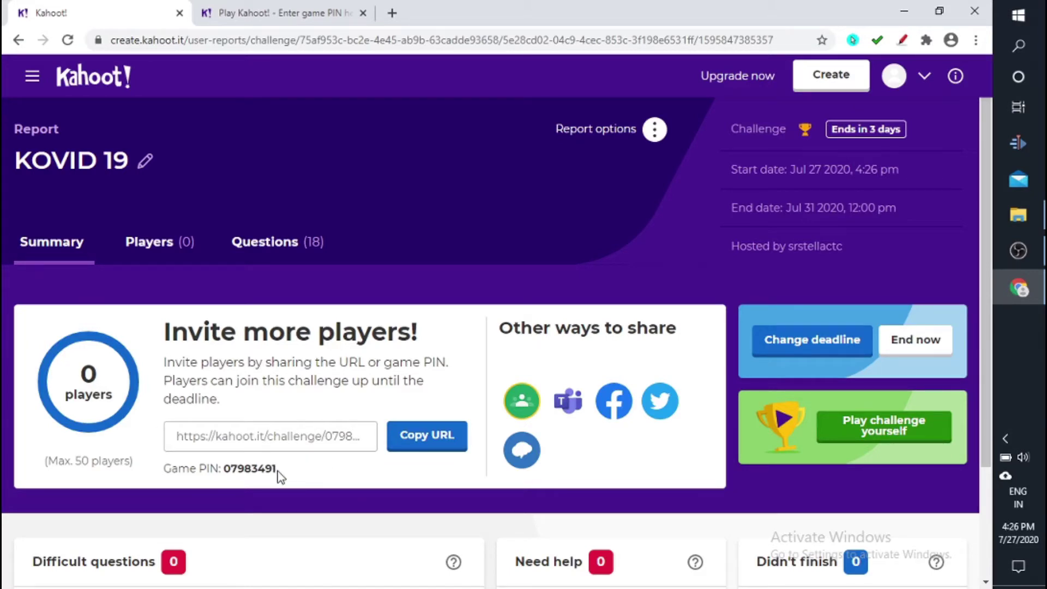
- Copy the KOVID 19 challenge's join link and game PIN, visiting the PIN entry tab
left_click_drag(279, 476, 223, 472)
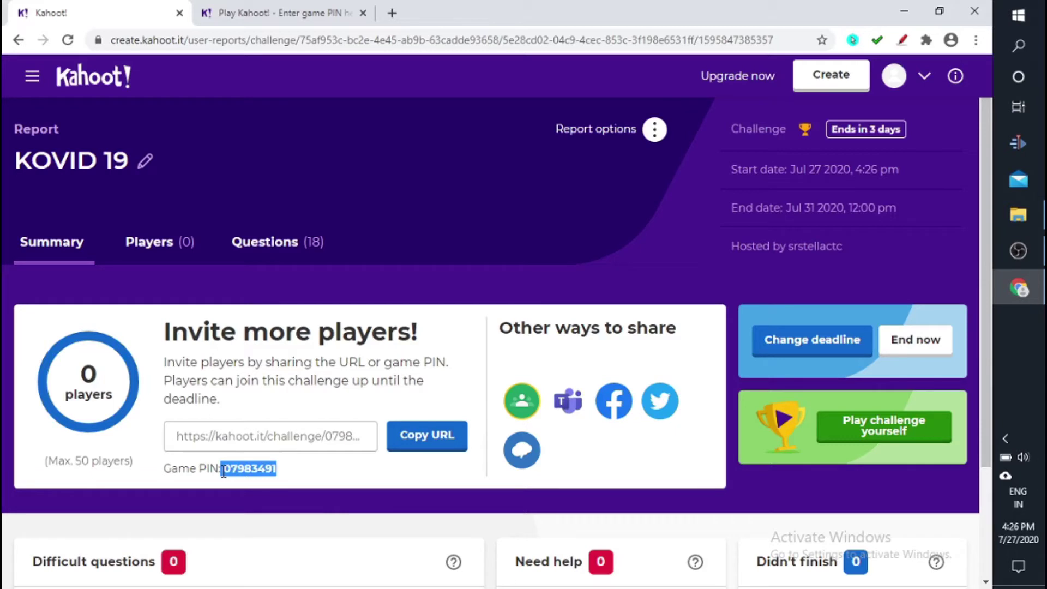
left_click(350, 464)
left_click(422, 448)
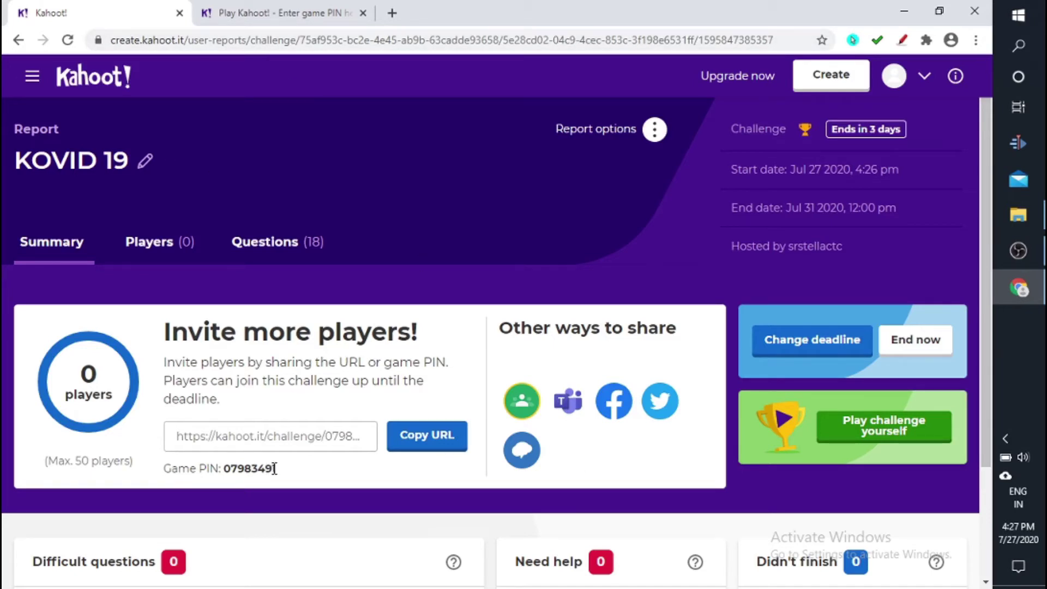
left_click_drag(278, 469, 227, 471)
key("ctrl+c")
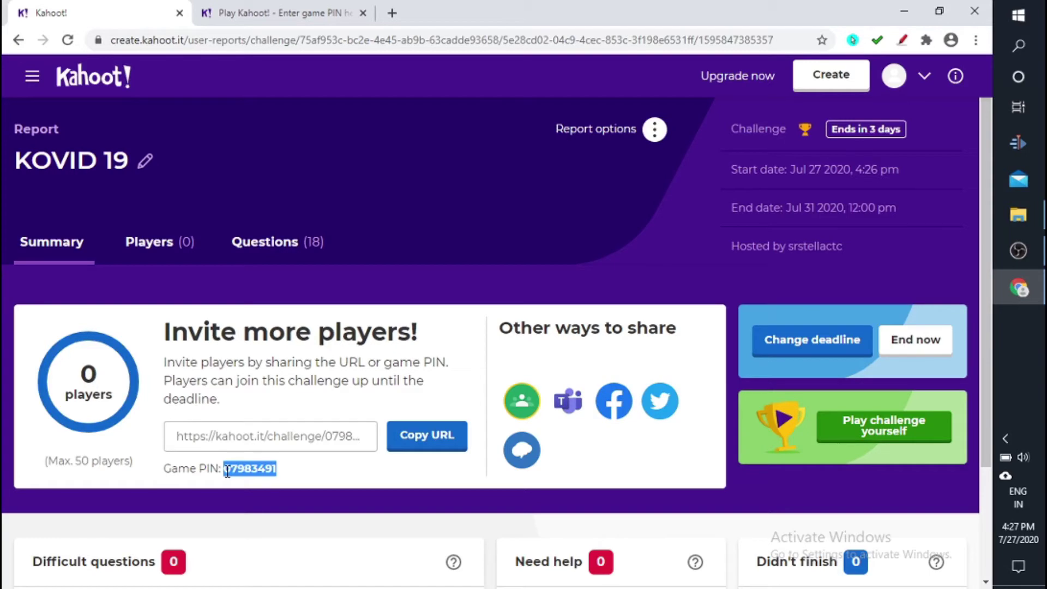
left_click(284, 8)
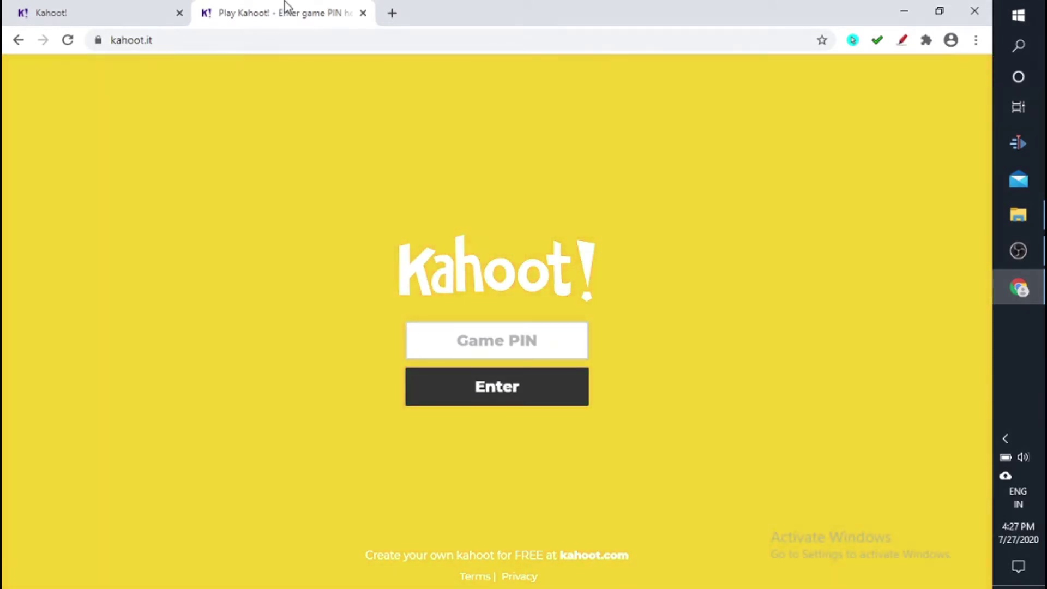
left_click(148, 11)
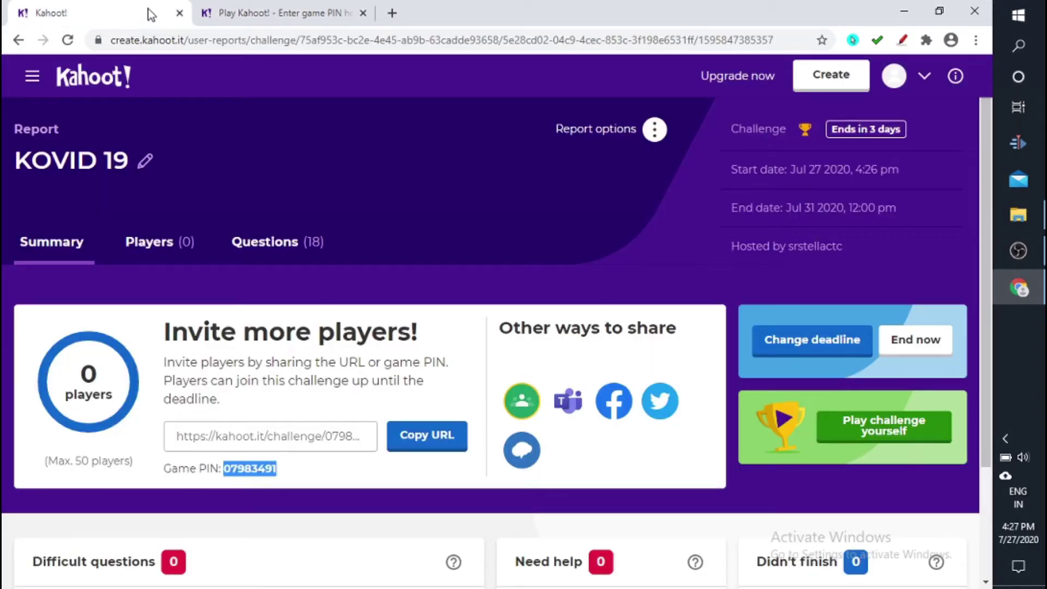
- Paste the copied game PIN on the PIN entry page and join the KOVID 19 challenge
left_click(281, 14)
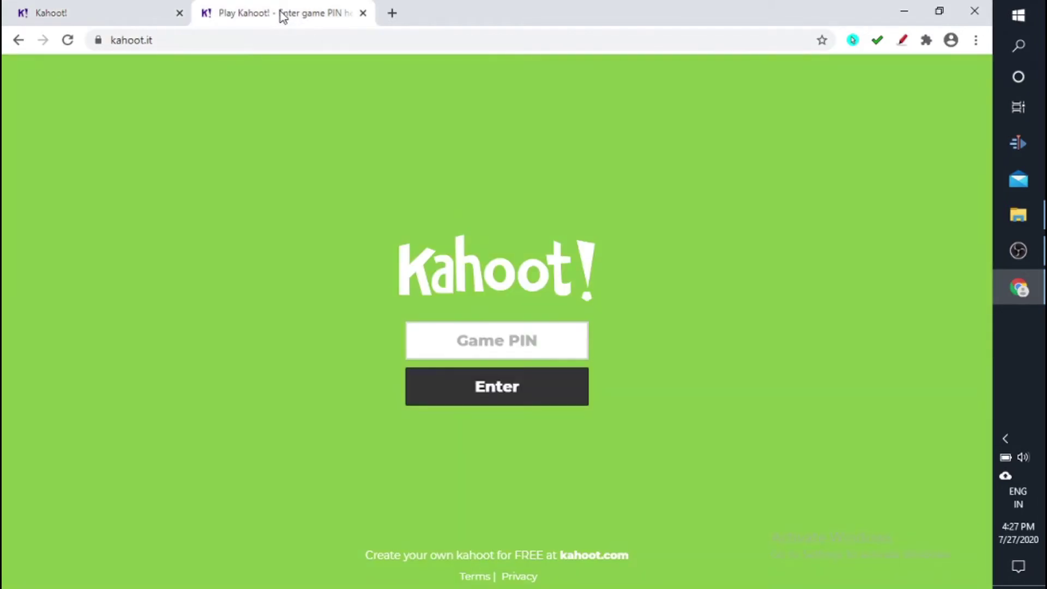
left_click(468, 355)
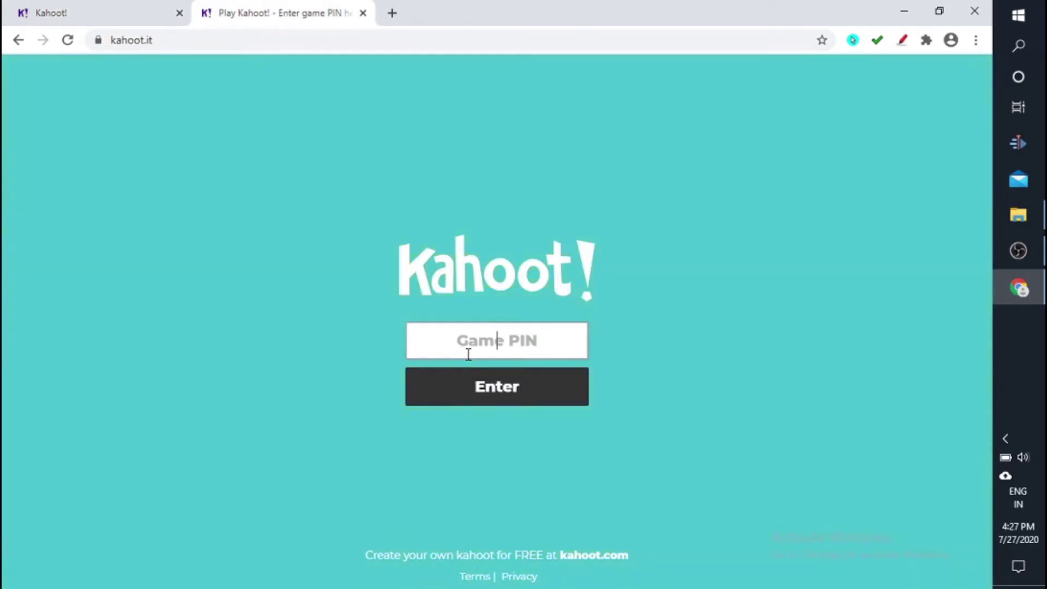
key("ctrl+v")
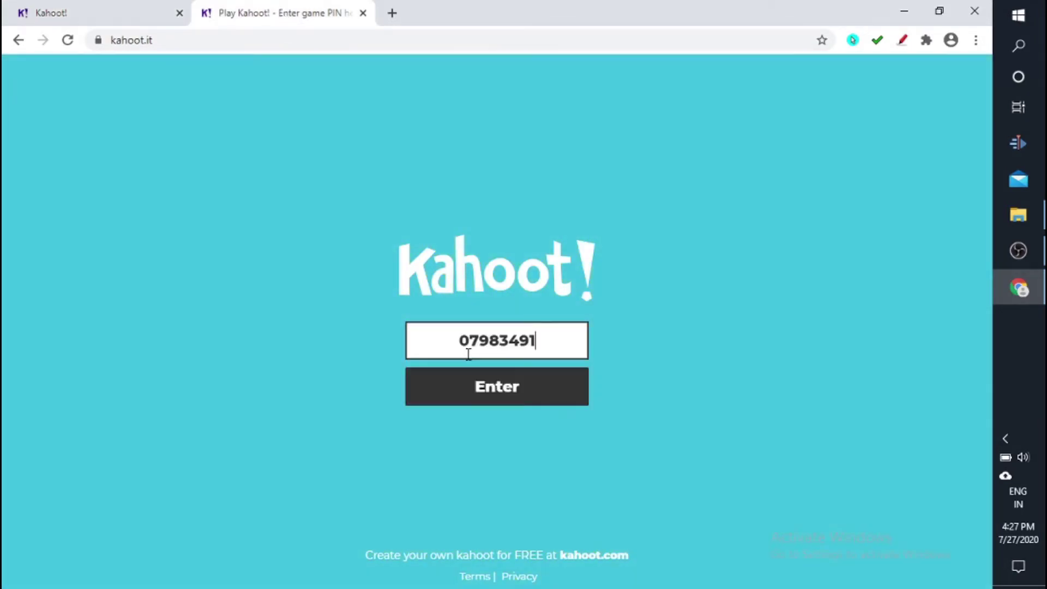
left_click(501, 393)
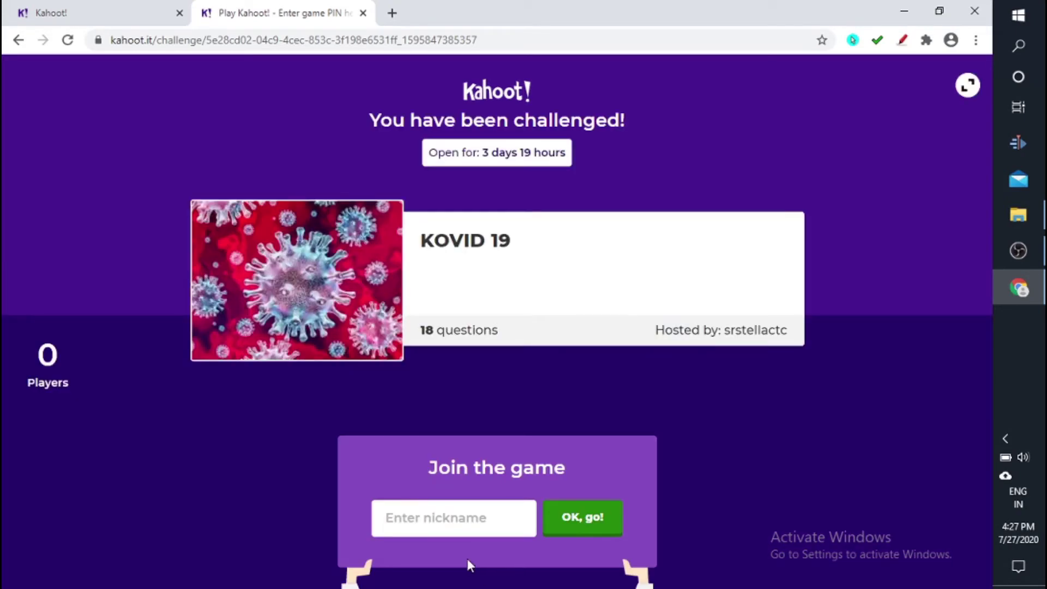
- Join with the saved autofill nickname and start question 1 of 18
left_click(472, 528)
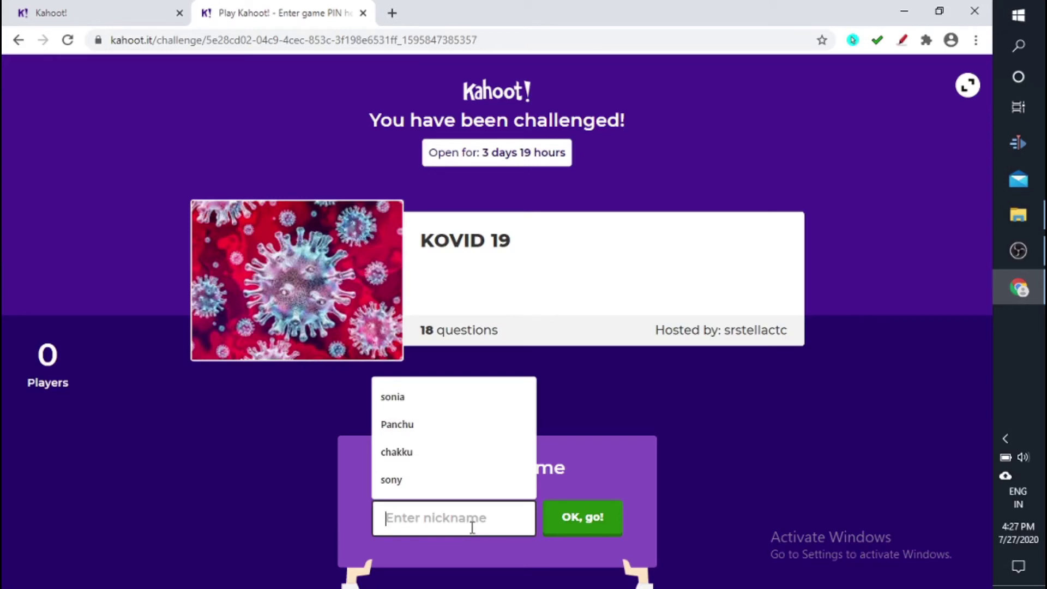
key("Up")
key("Up")
key("Up")
key("Up")
key("Return")
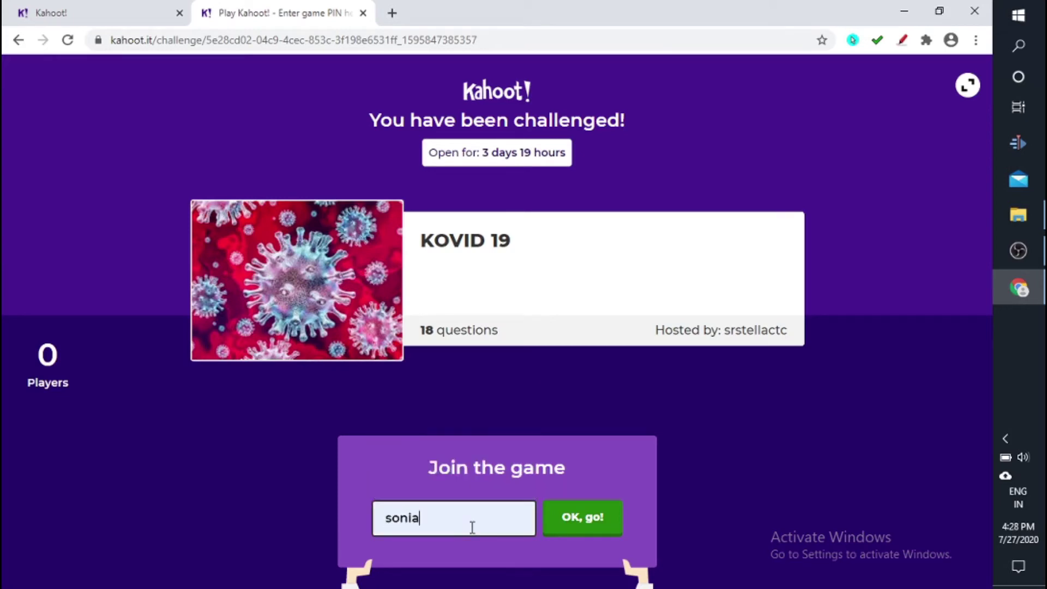
left_click(592, 523)
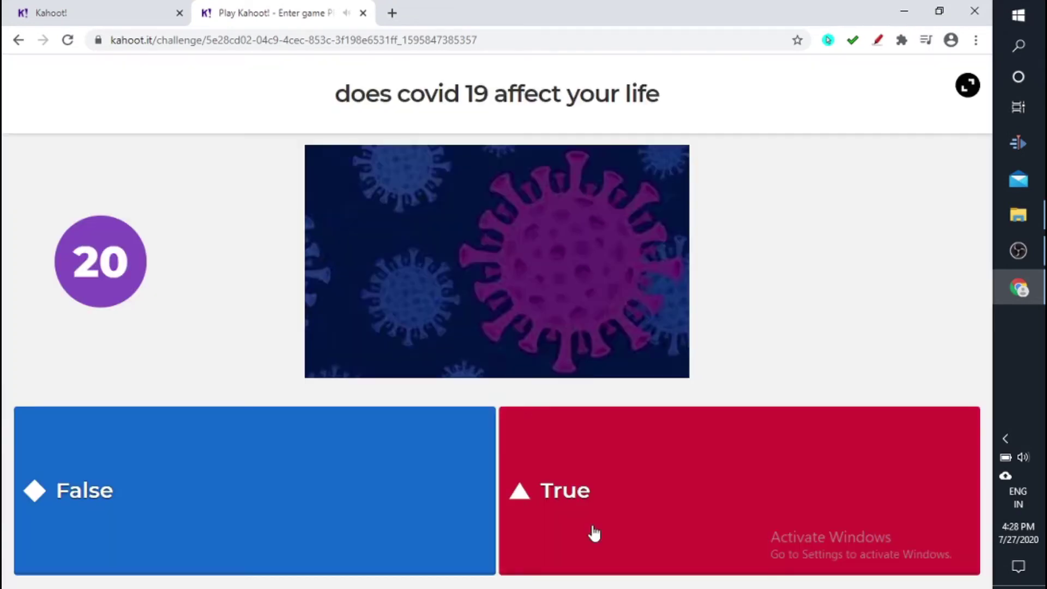
- Answer True on the first question, continue, and switch back to the challenge report tab
left_click(593, 533)
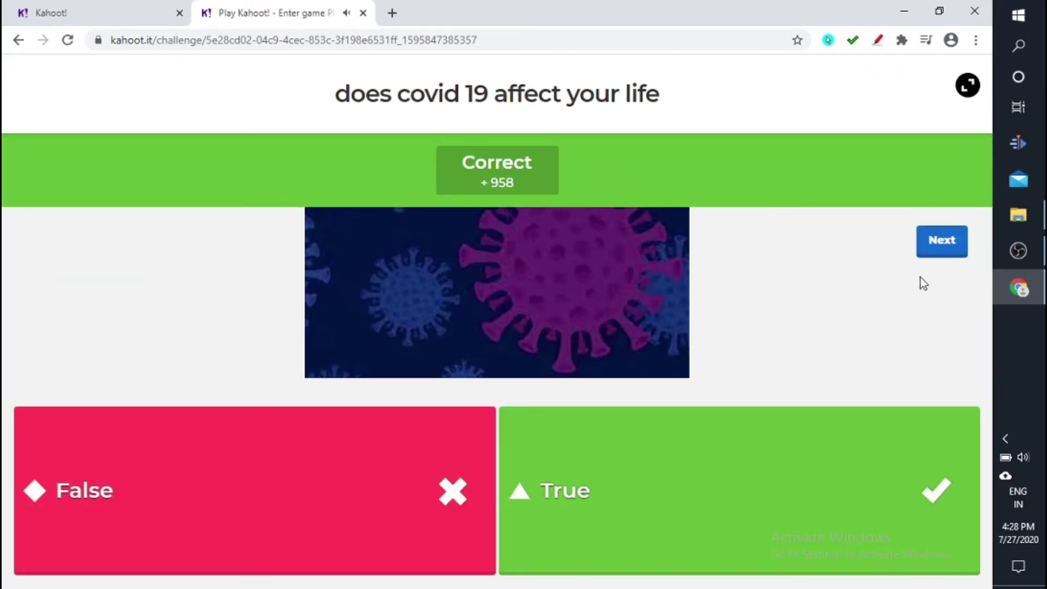
left_click(934, 243)
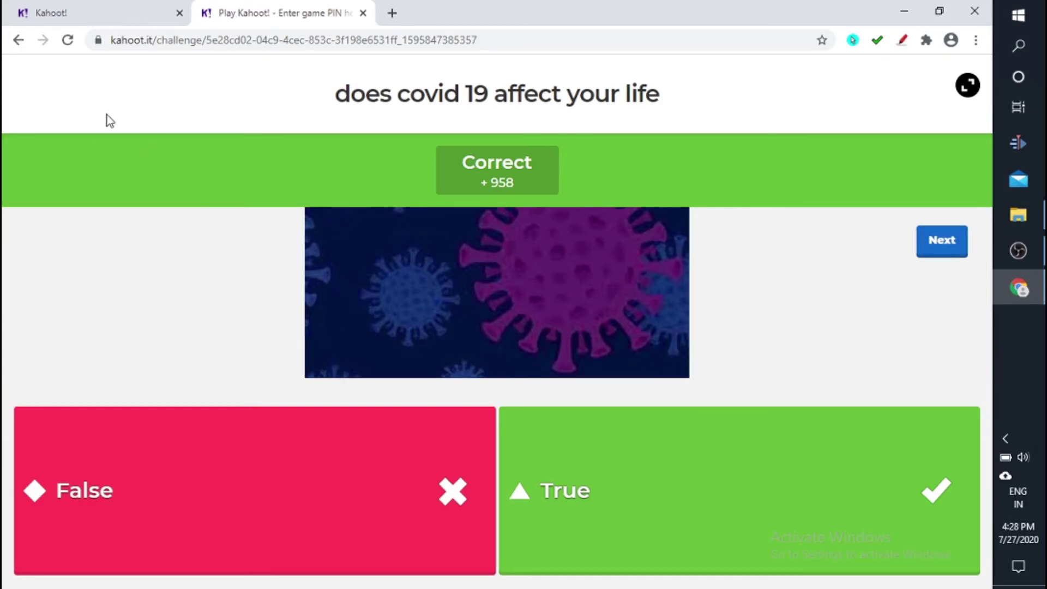
left_click(117, 10)
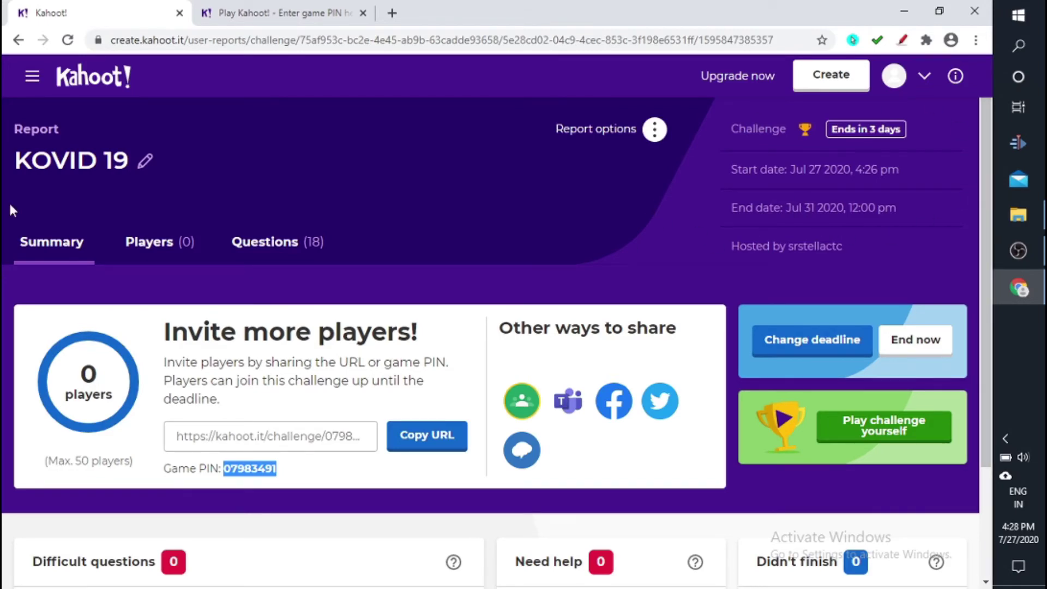
- Go back to My Kahoots, scroll the list, and open 'identify this food' in the creator
left_click(20, 41)
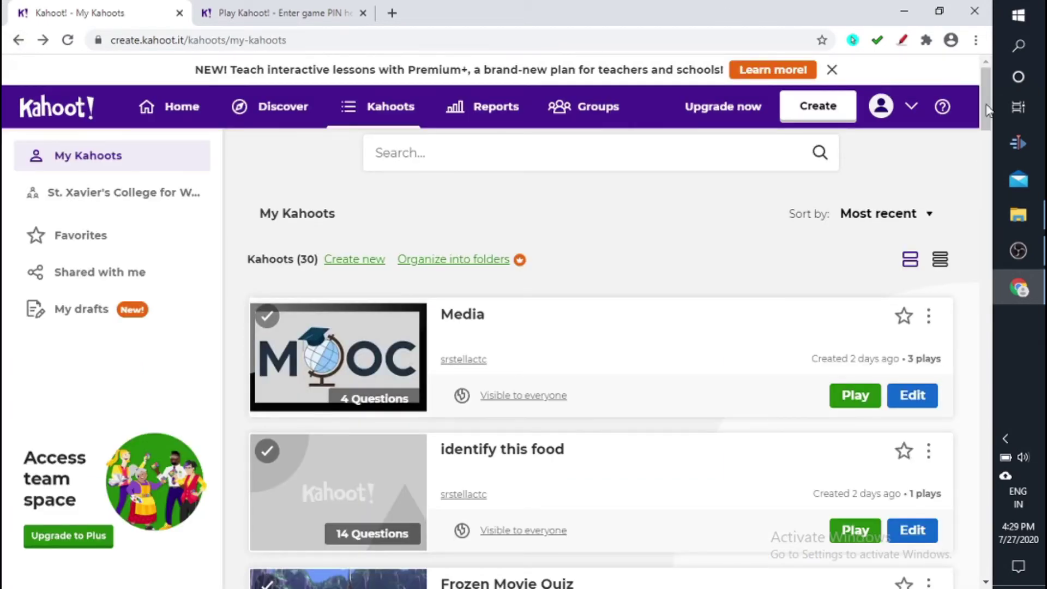
scroll(986, 103, "down", 4)
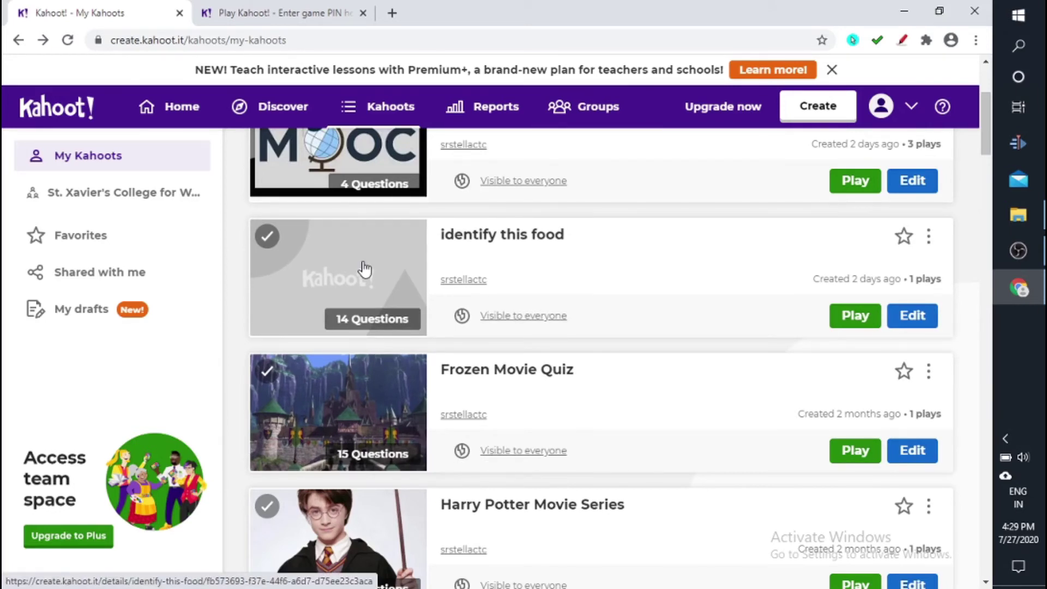
left_click_drag(986, 142, 986, 126)
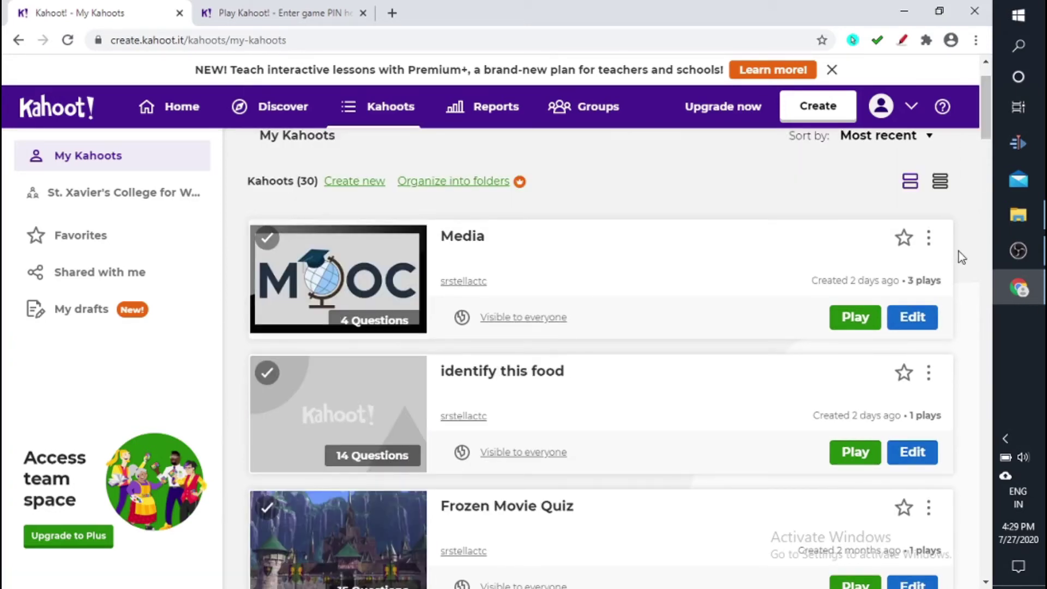
left_click(913, 453)
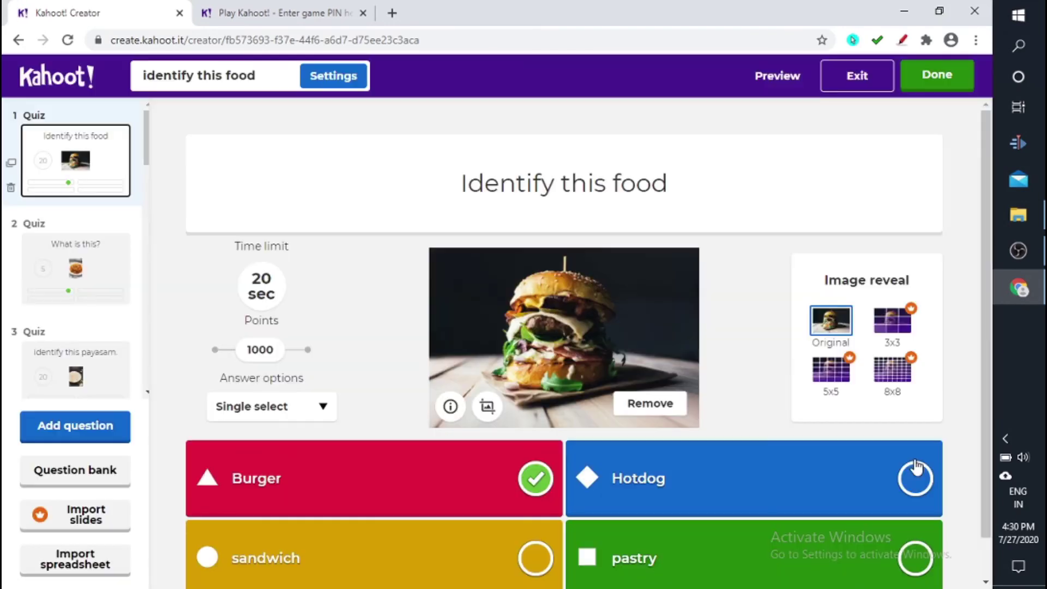
- Set the farfalle pasta picture as the cover image in the kahoot's summary settings
left_click(345, 80)
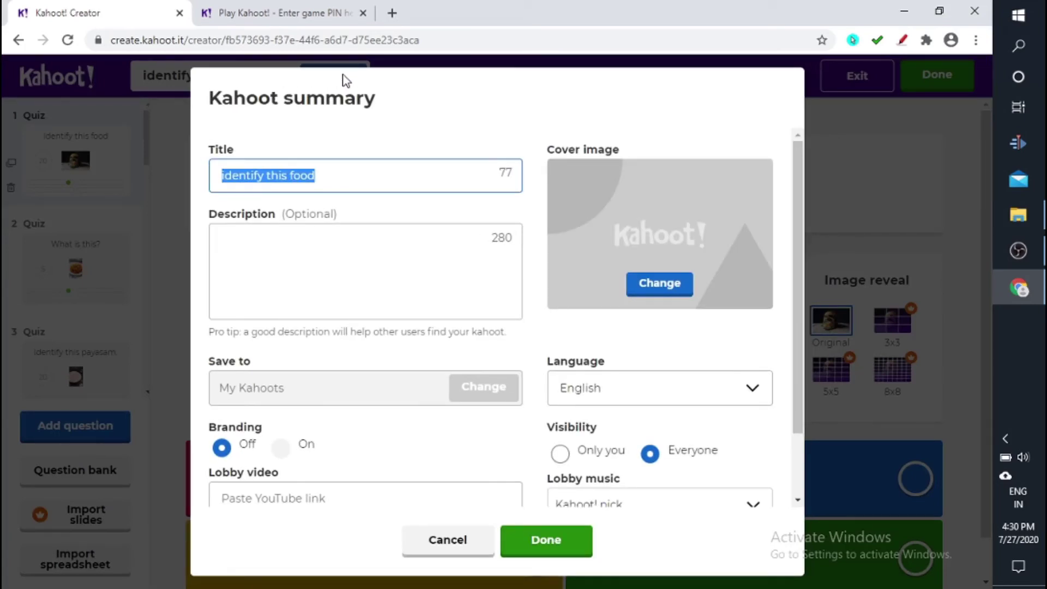
left_click(345, 179)
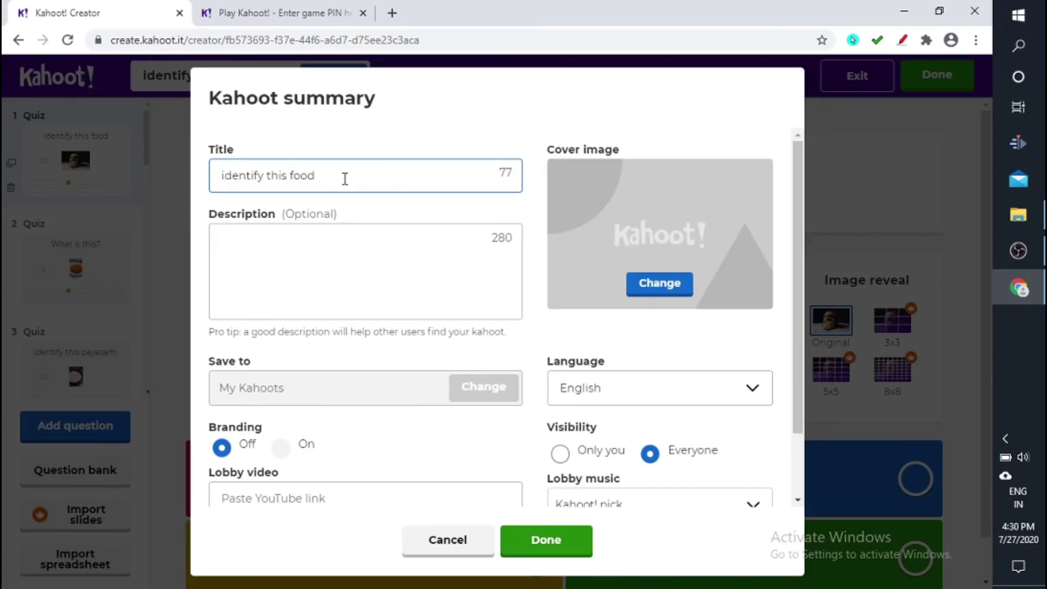
left_click(679, 295)
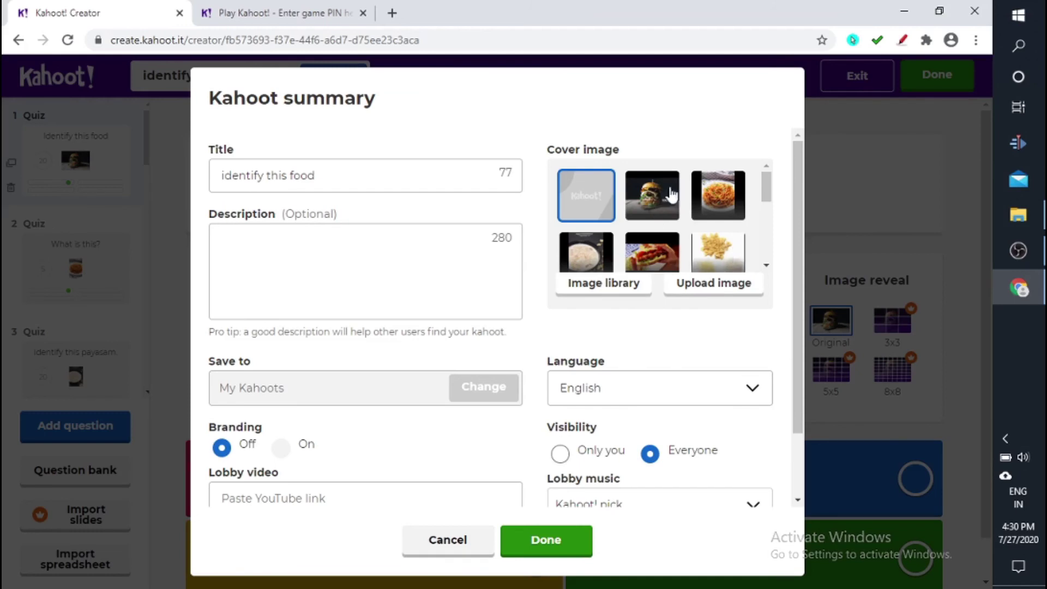
left_click(710, 256)
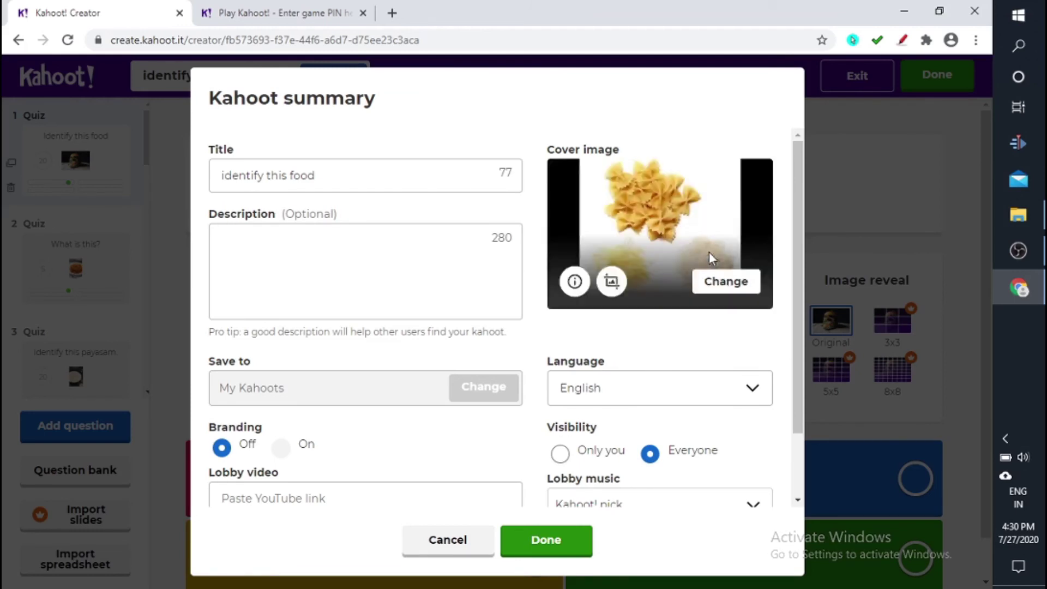
left_click(726, 282)
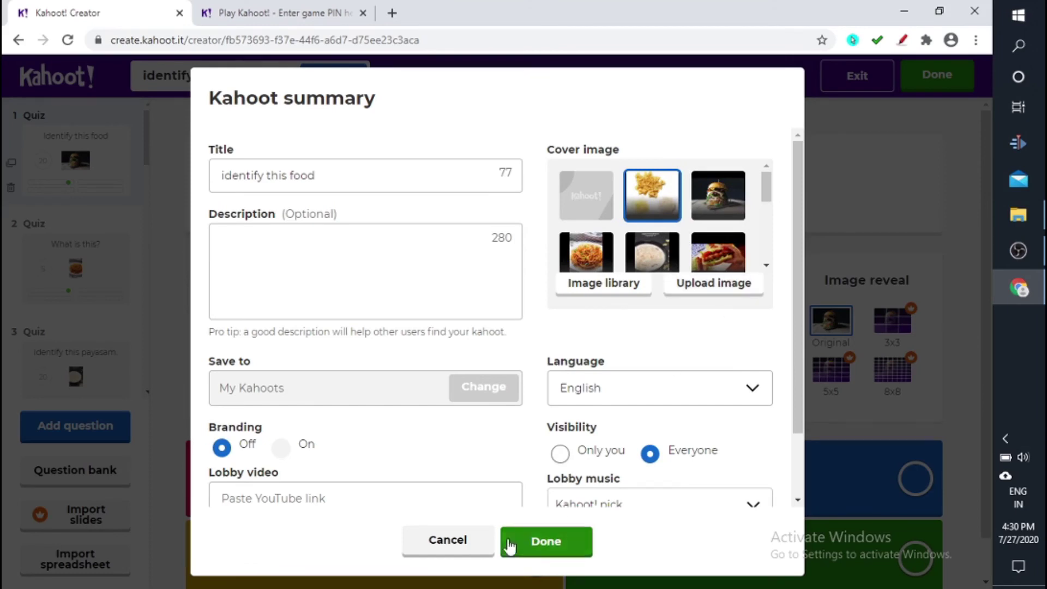
- Save the summary settings and go back to the My Kahoots list
left_click(567, 541)
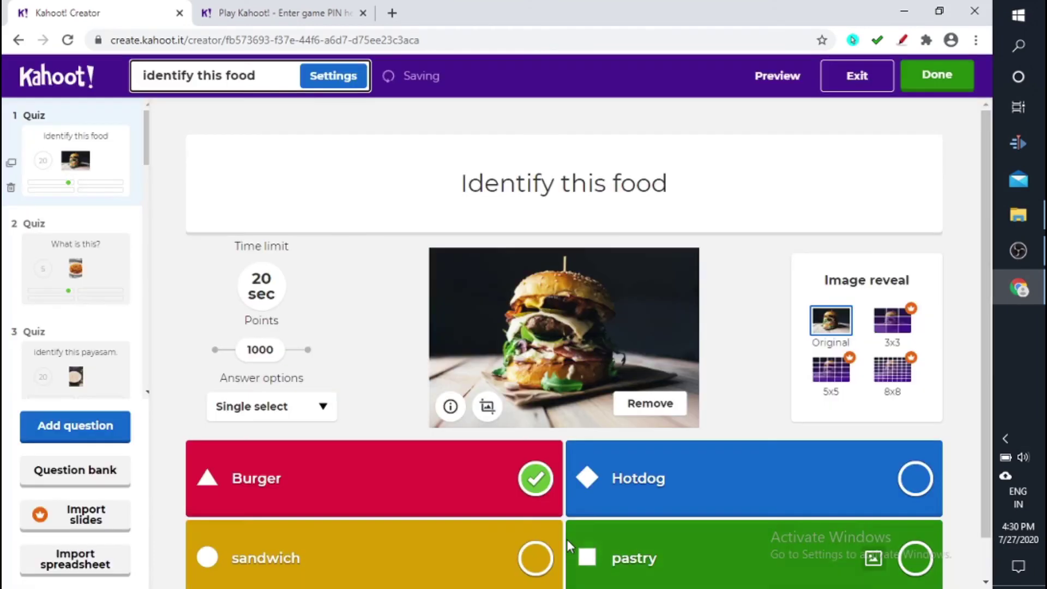
left_click(18, 40)
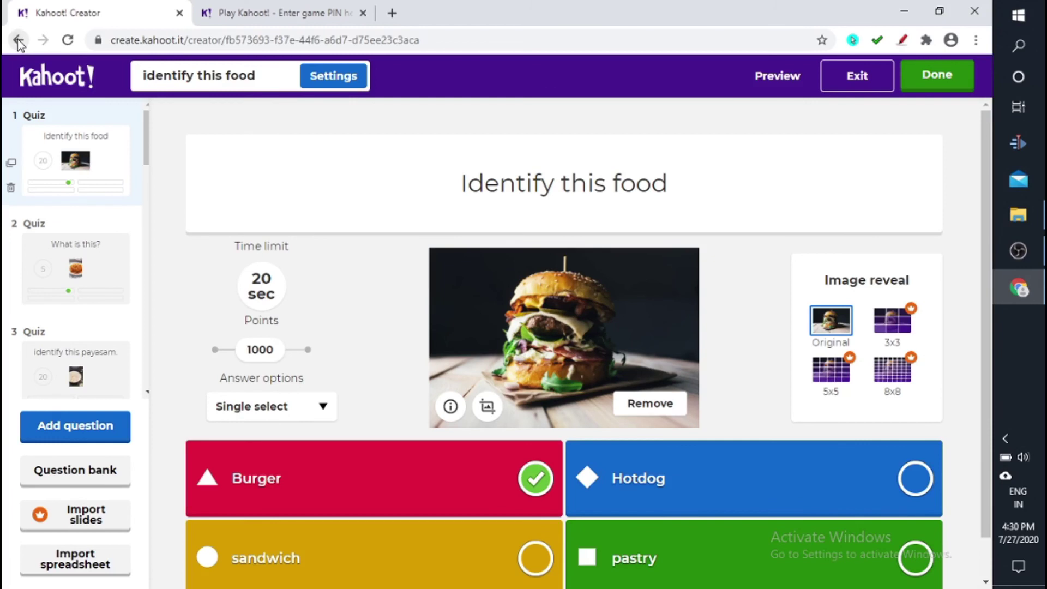